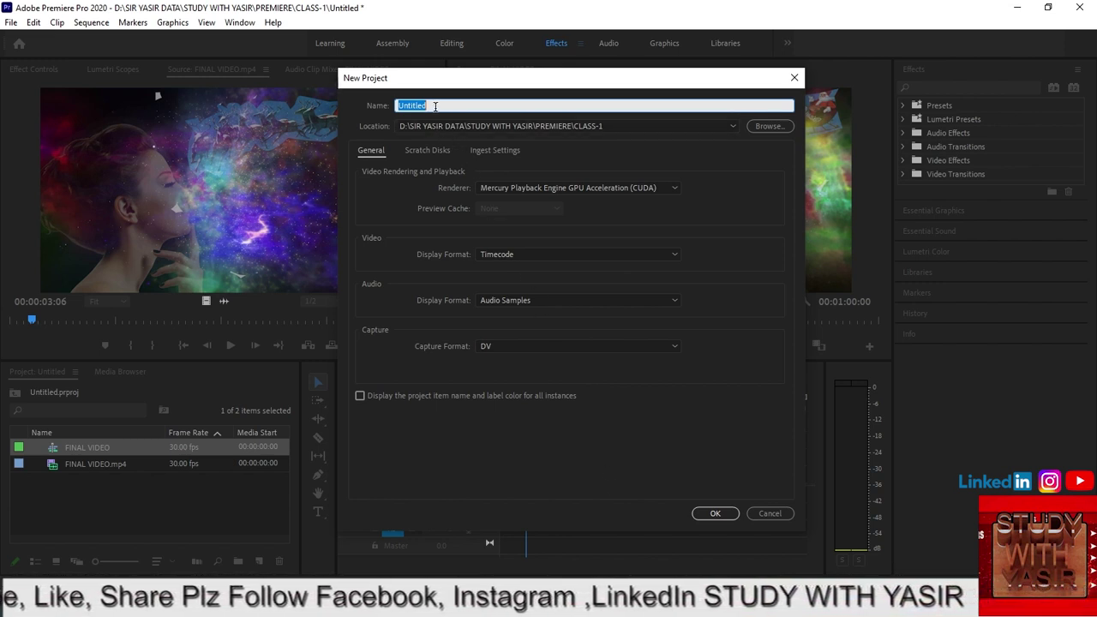
# Name the new project class-1 and set its location to PREMIERE > CLASS-1.
pyautogui.write('cl')
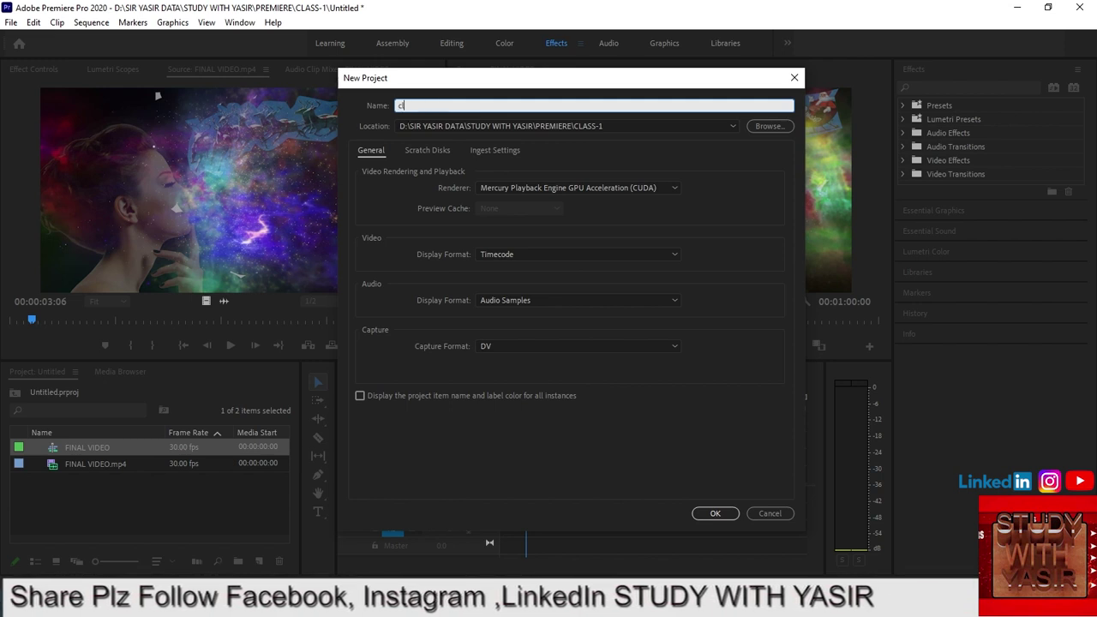
pyautogui.write('ass-')
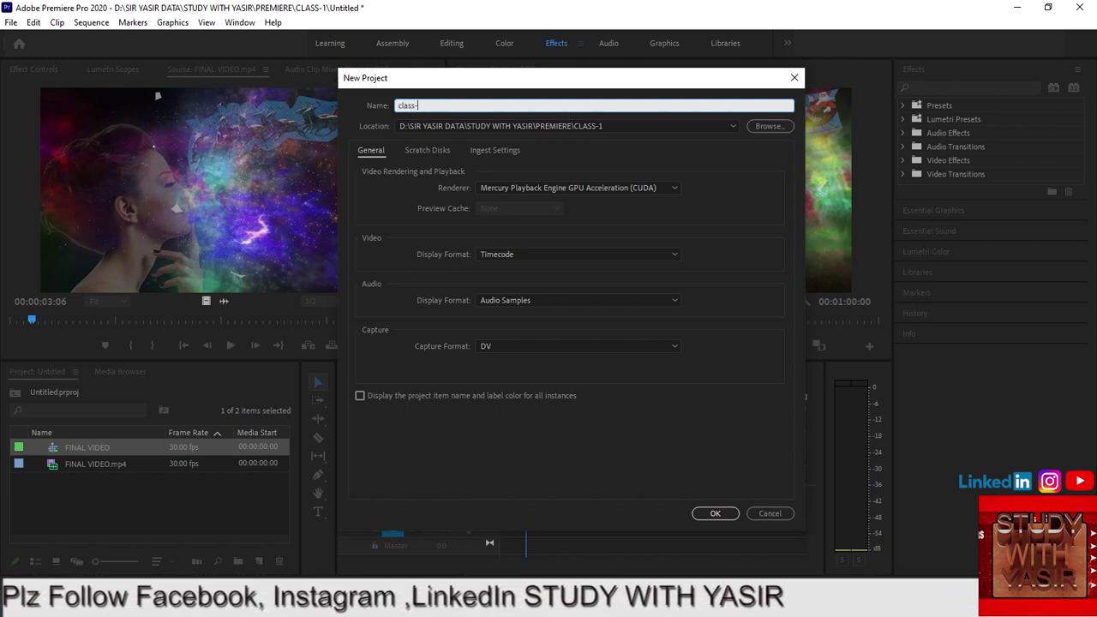
pyautogui.write('1')
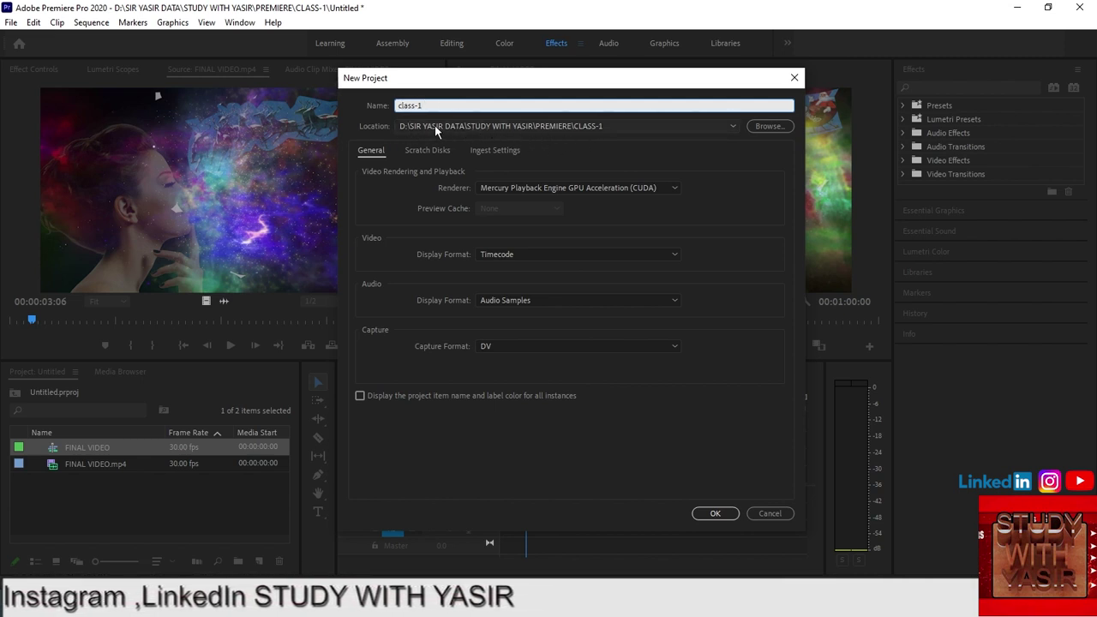
pyautogui.click(768, 127)
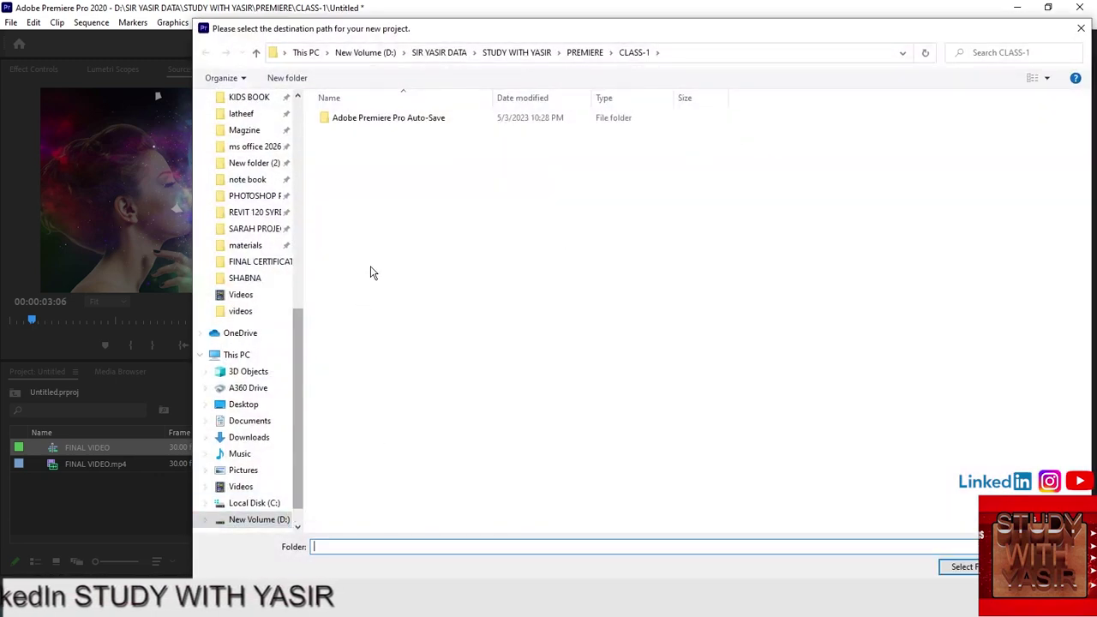
pyautogui.click(258, 51)
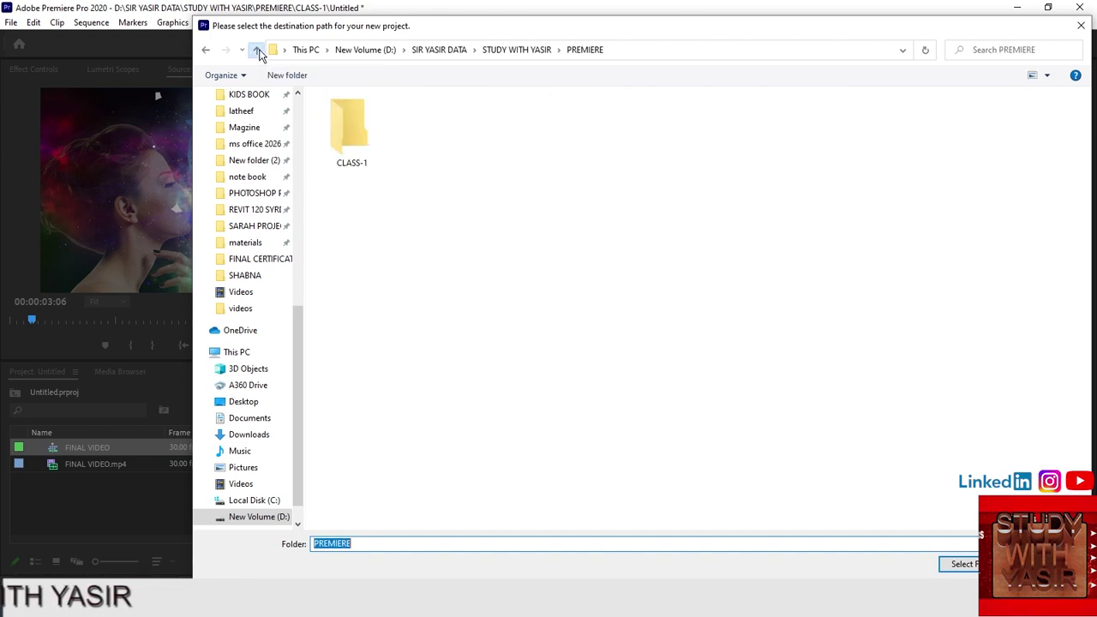
pyautogui.doubleClick(363, 147)
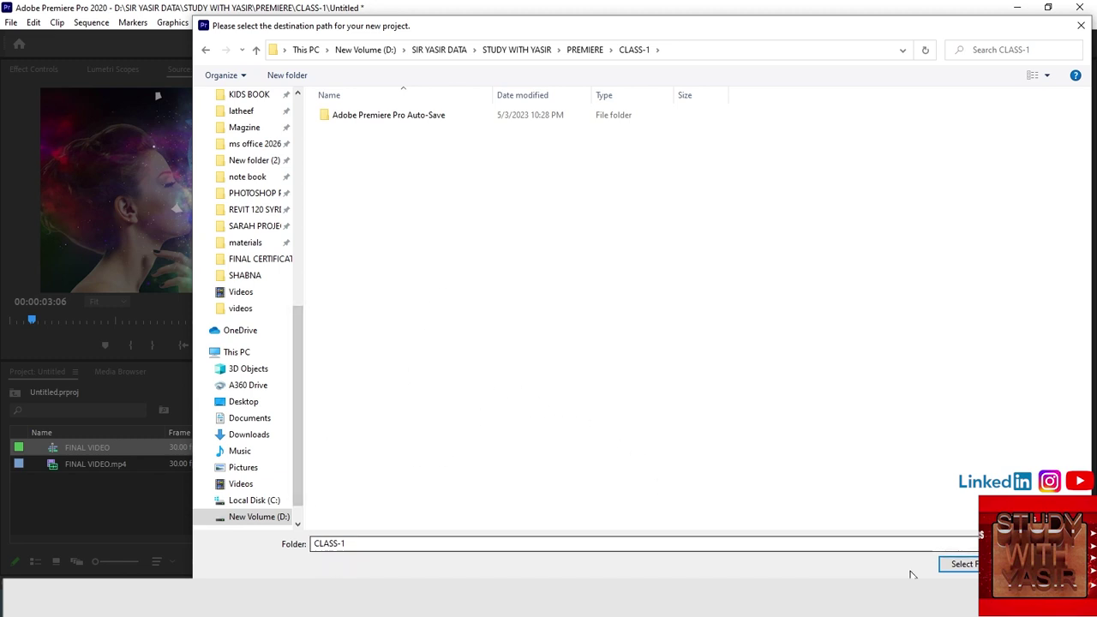
pyautogui.click(959, 564)
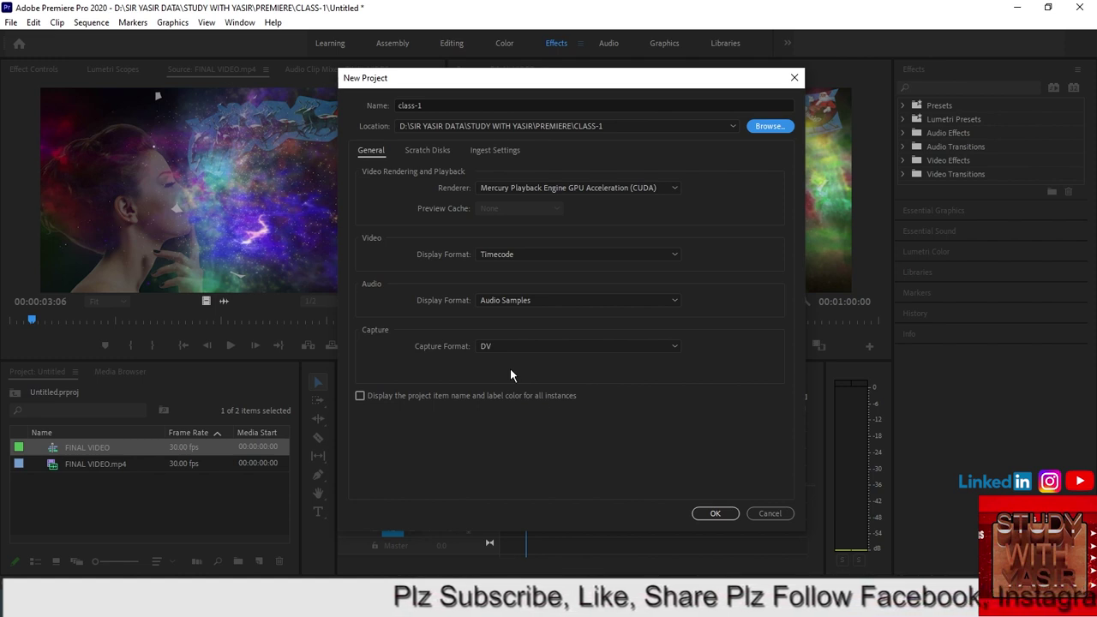
# Create the class-1 project over the existing file, then create a new Untitled project, overwriting again.
pyautogui.click(719, 516)
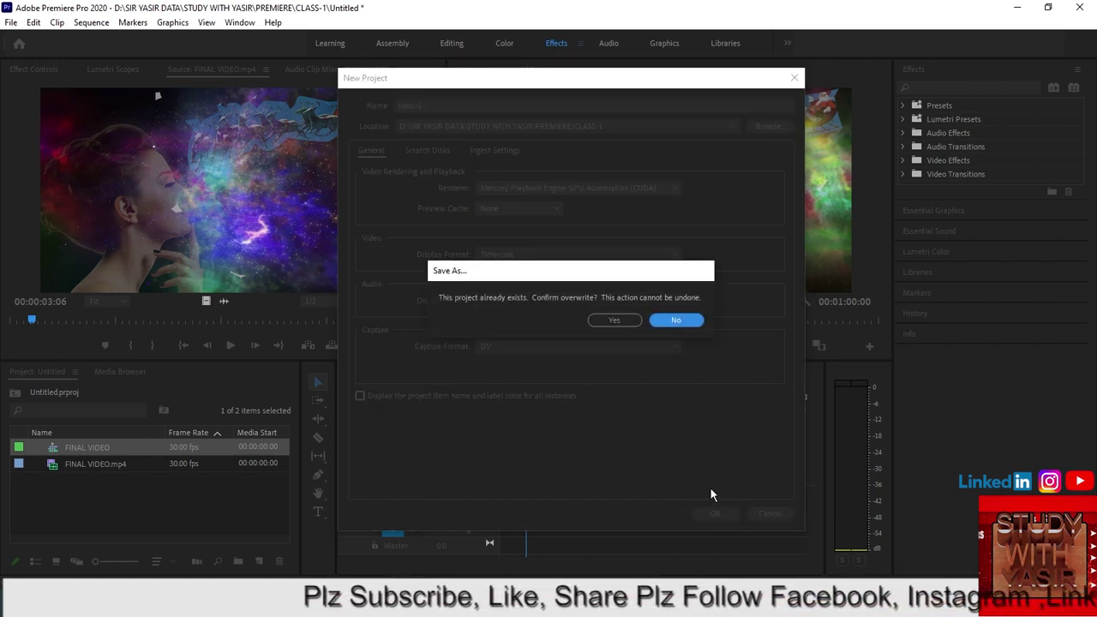
pyautogui.click(623, 321)
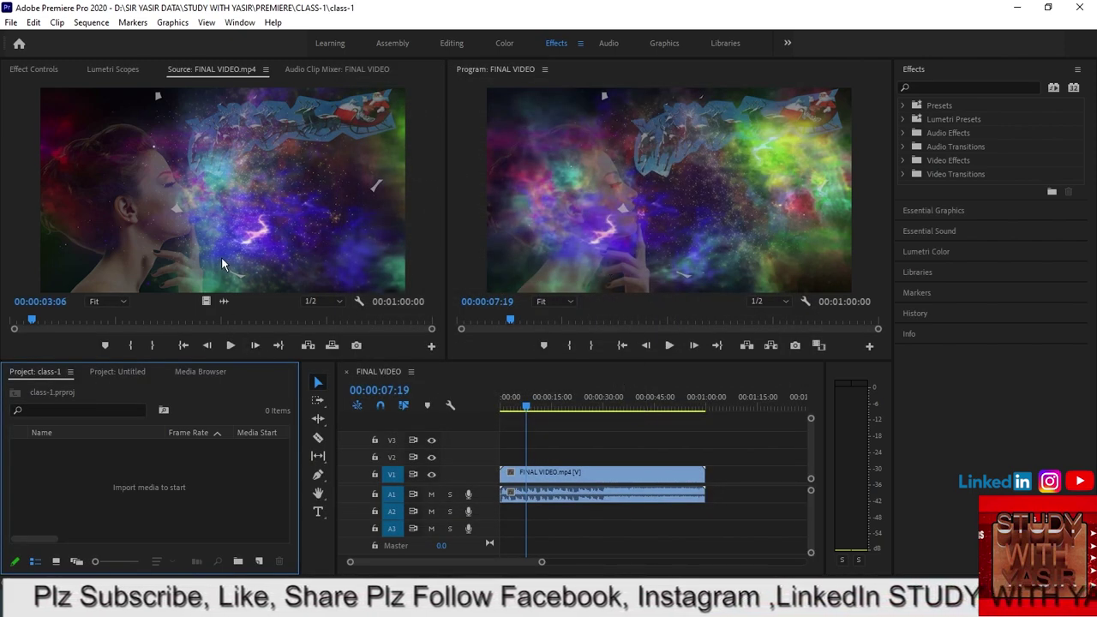
pyautogui.click(11, 23)
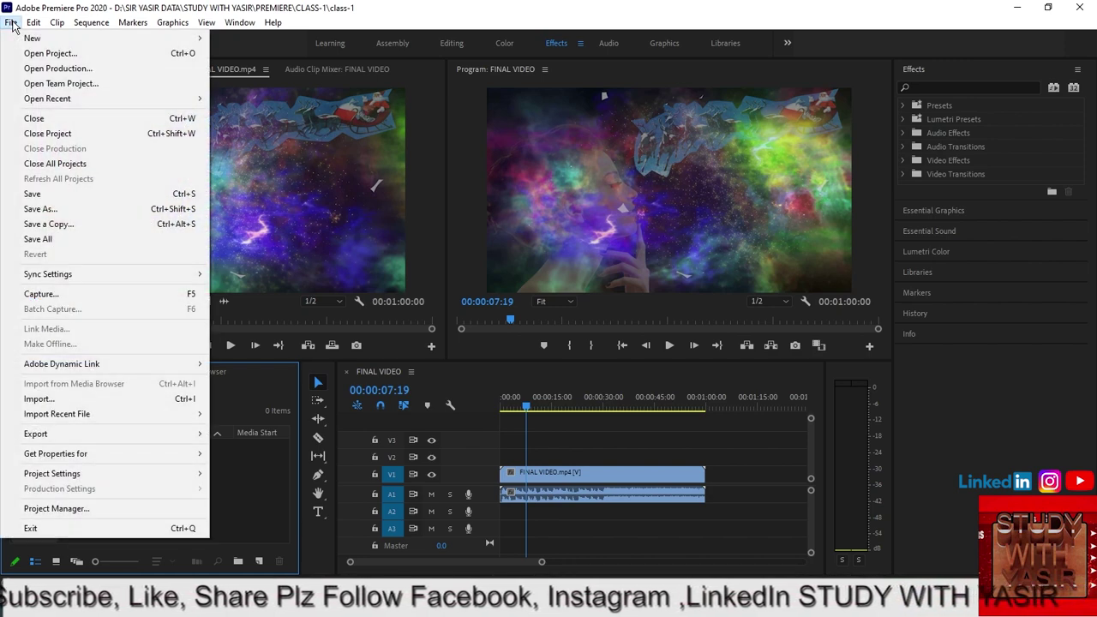
pyautogui.moveTo(30, 40)
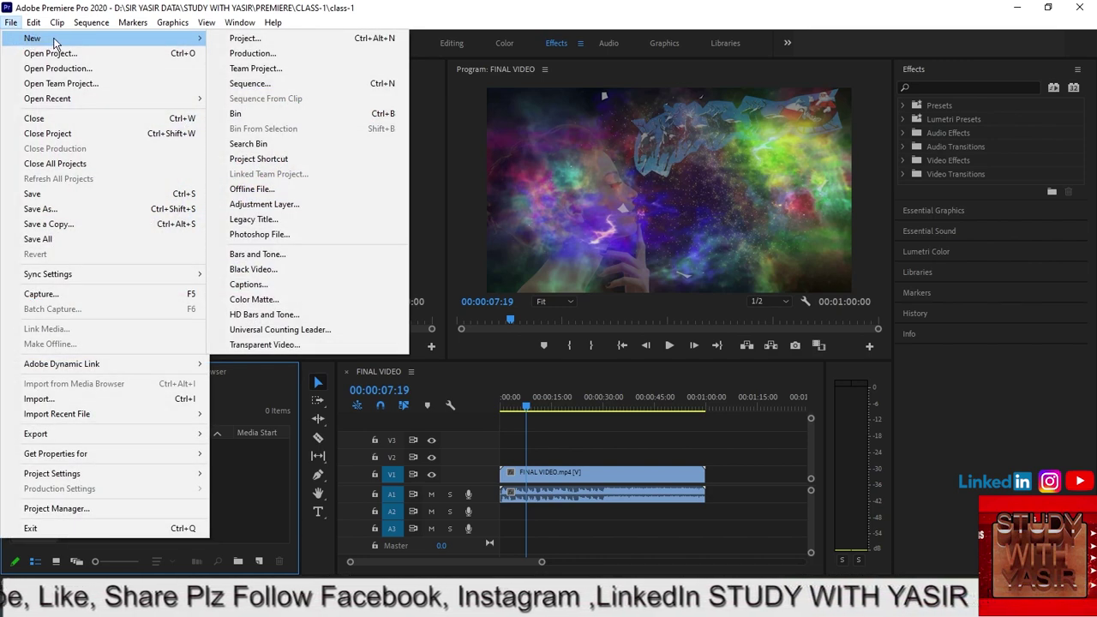
pyautogui.click(253, 38)
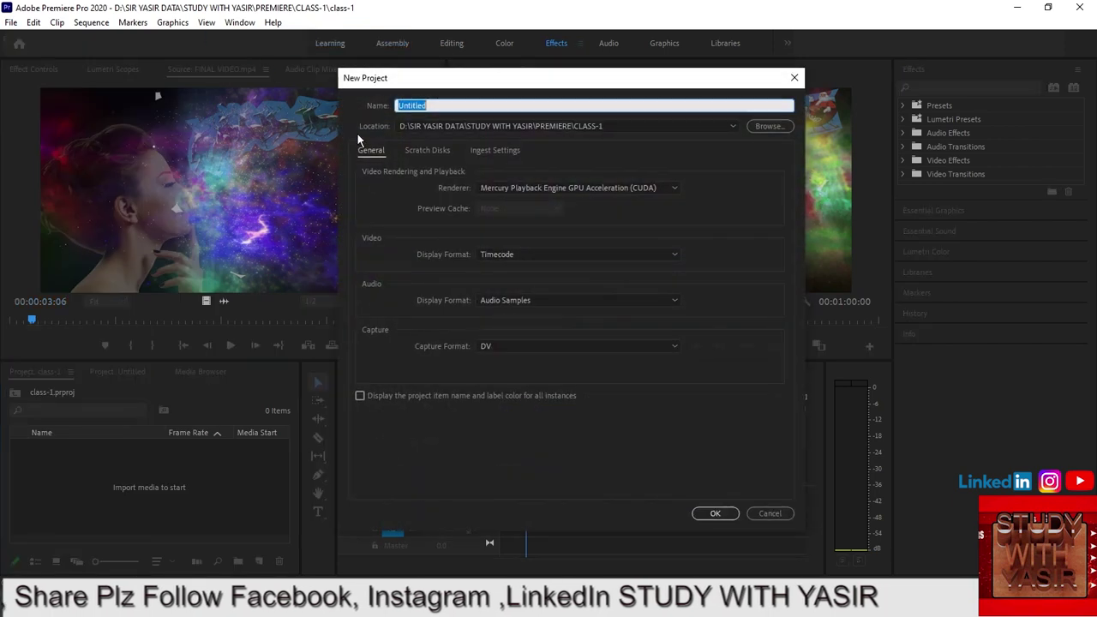
pyautogui.click(714, 515)
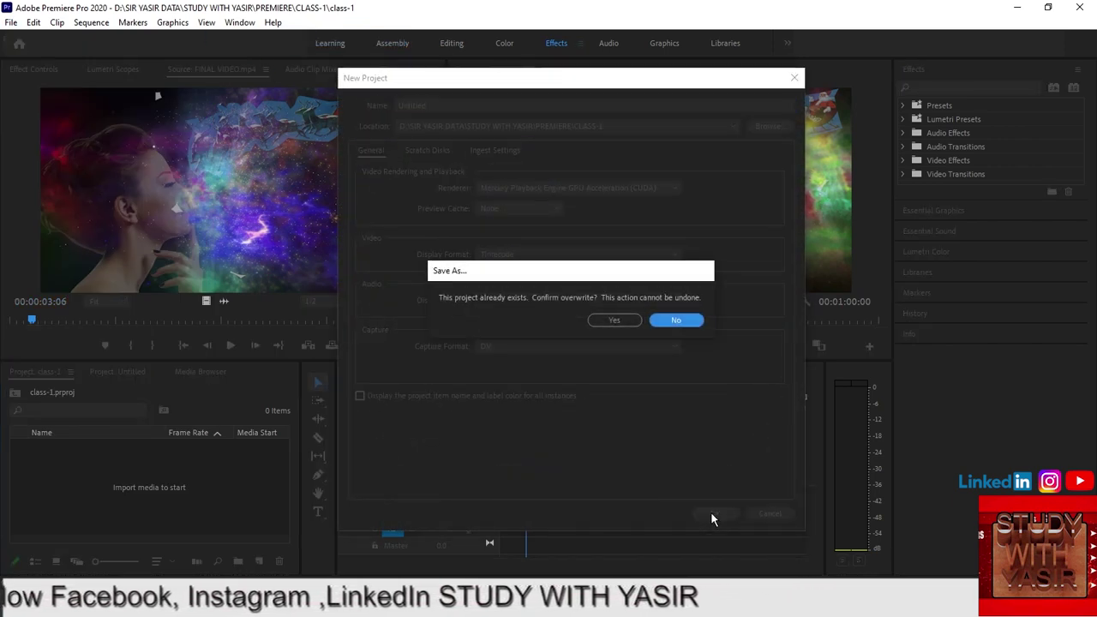
pyautogui.click(625, 323)
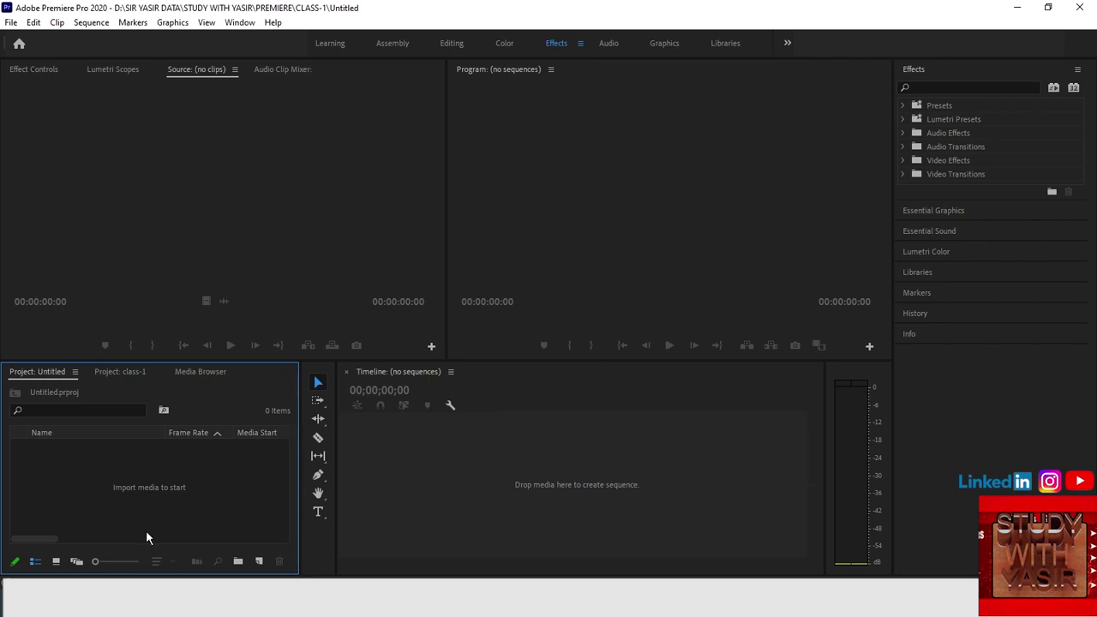
# Dismiss the Project panel's import browser and context menu, then bring up the File menu.
pyautogui.doubleClick(206, 497)
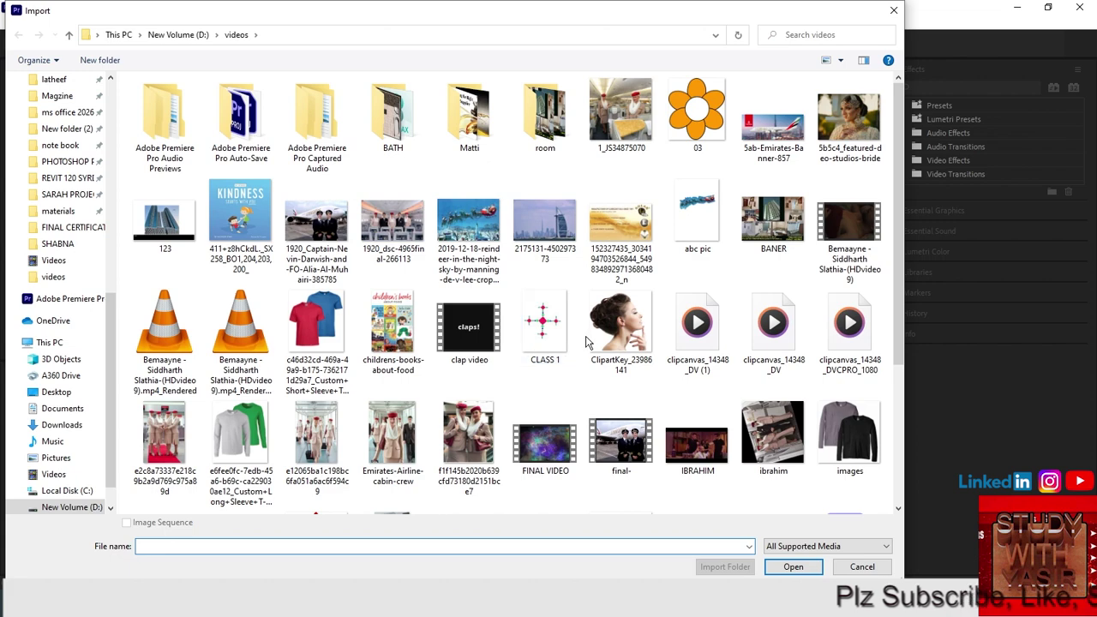
pyautogui.click(894, 12)
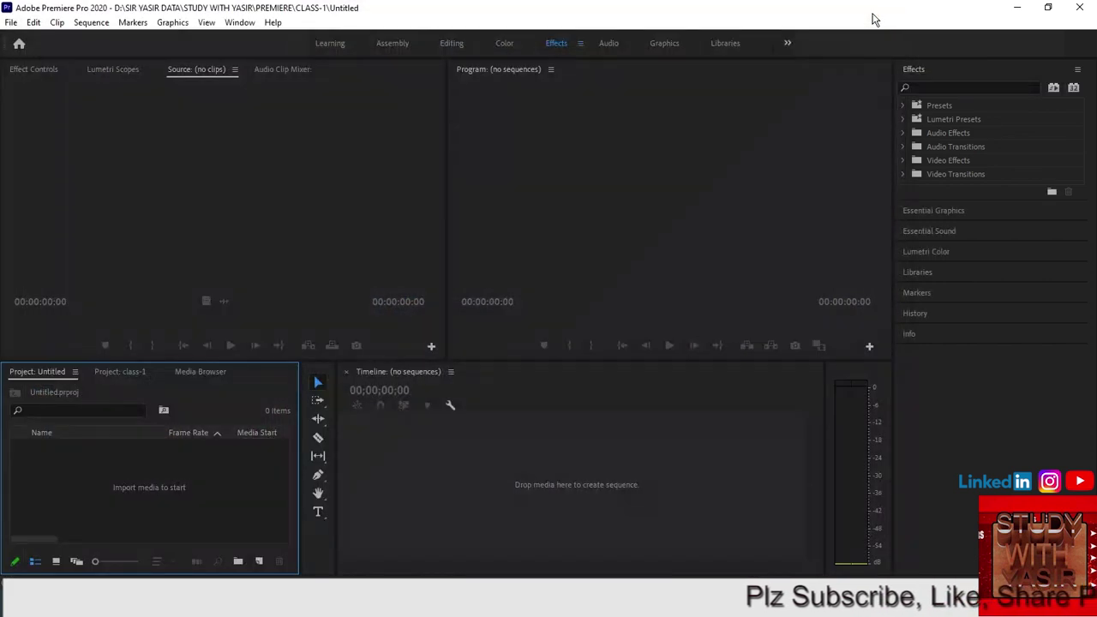
pyautogui.rightClick(206, 478)
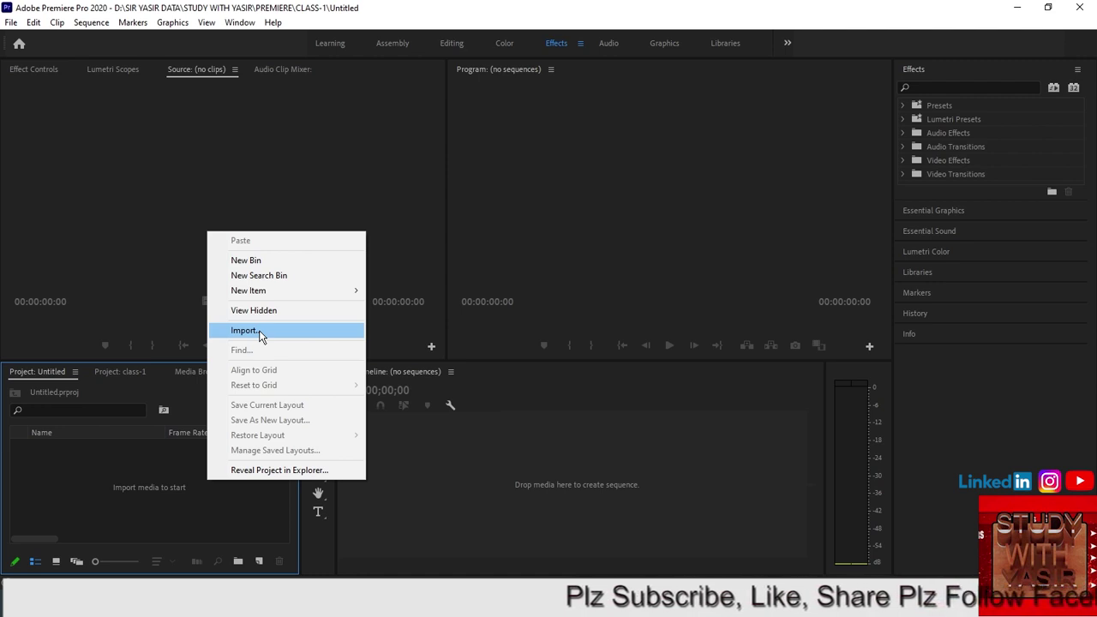
pyautogui.click(236, 500)
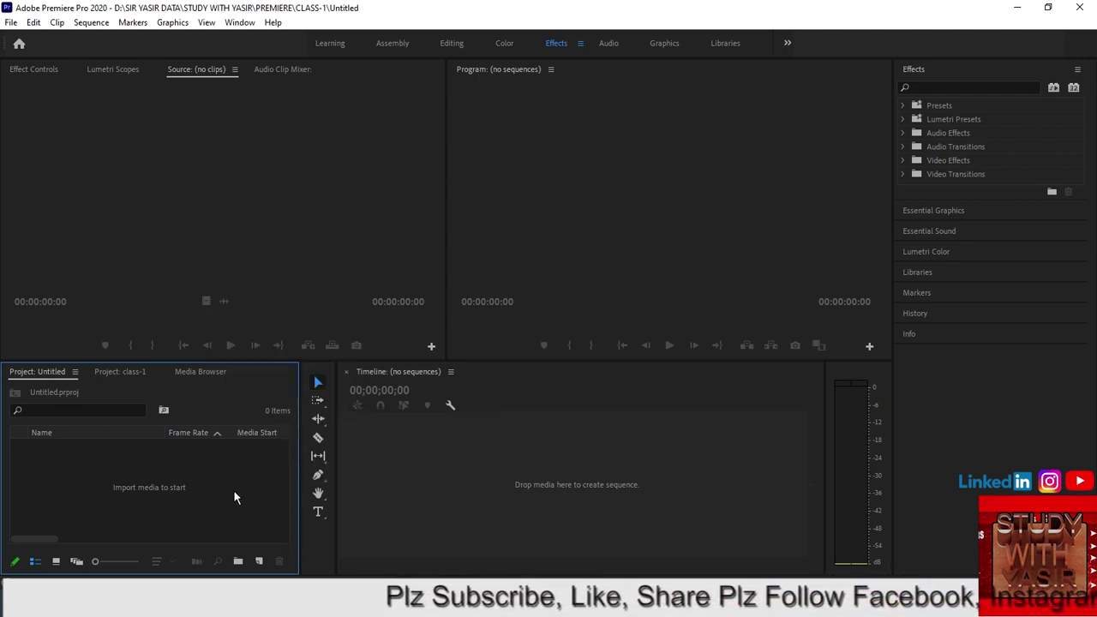
pyautogui.doubleClick(233, 495)
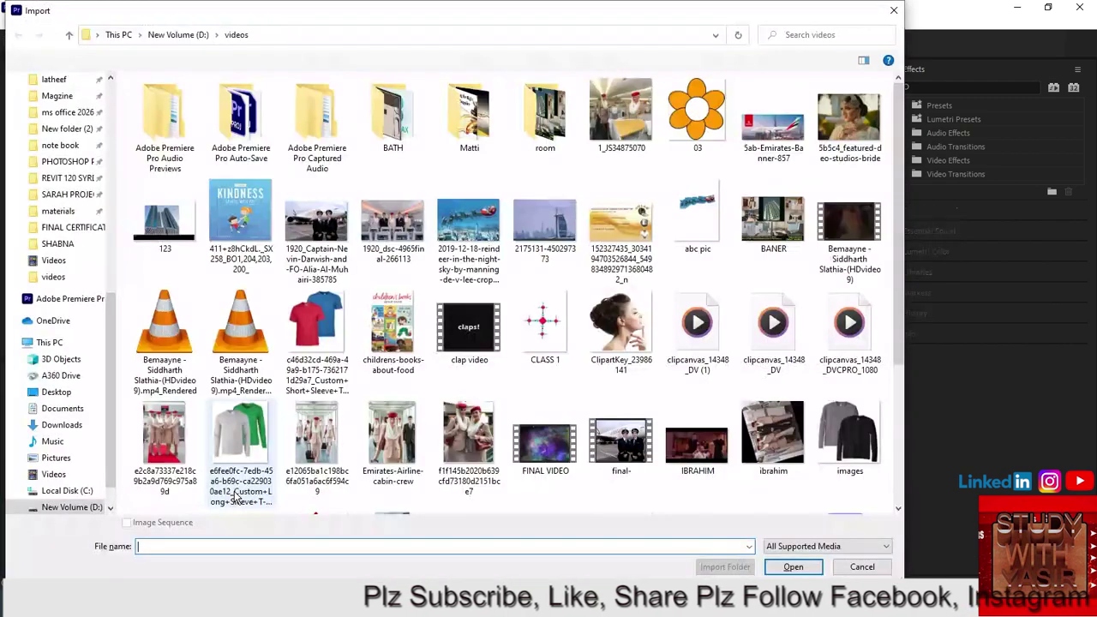
pyautogui.click(894, 15)
pyautogui.click(12, 23)
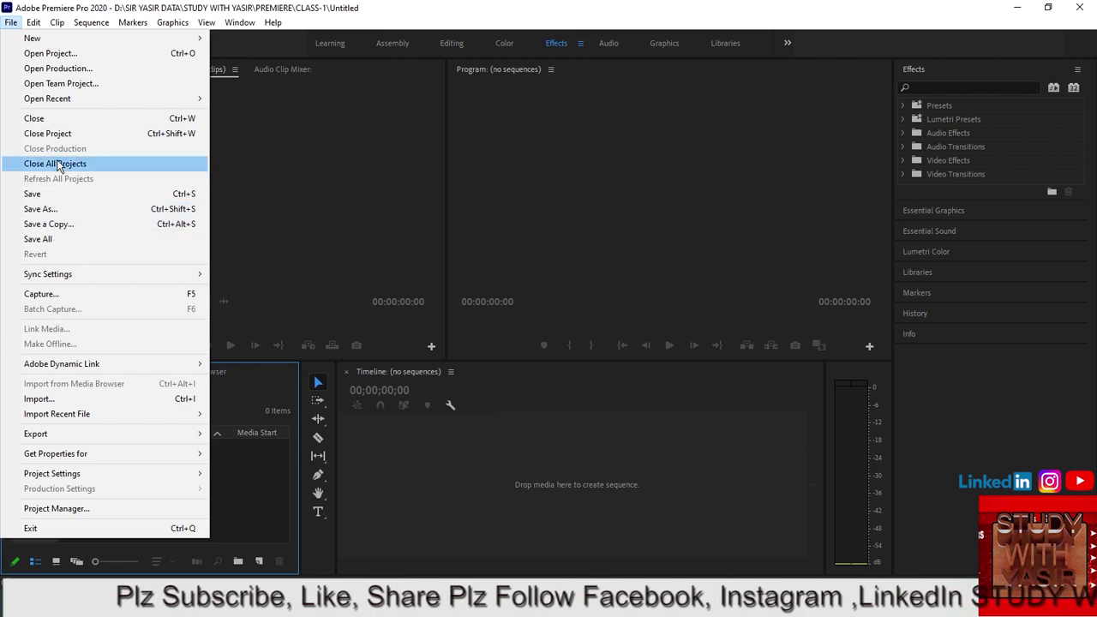
# Import the Kuch Tum Kaho Jannat Zubair video from the D: videos folder.
pyautogui.click(95, 398)
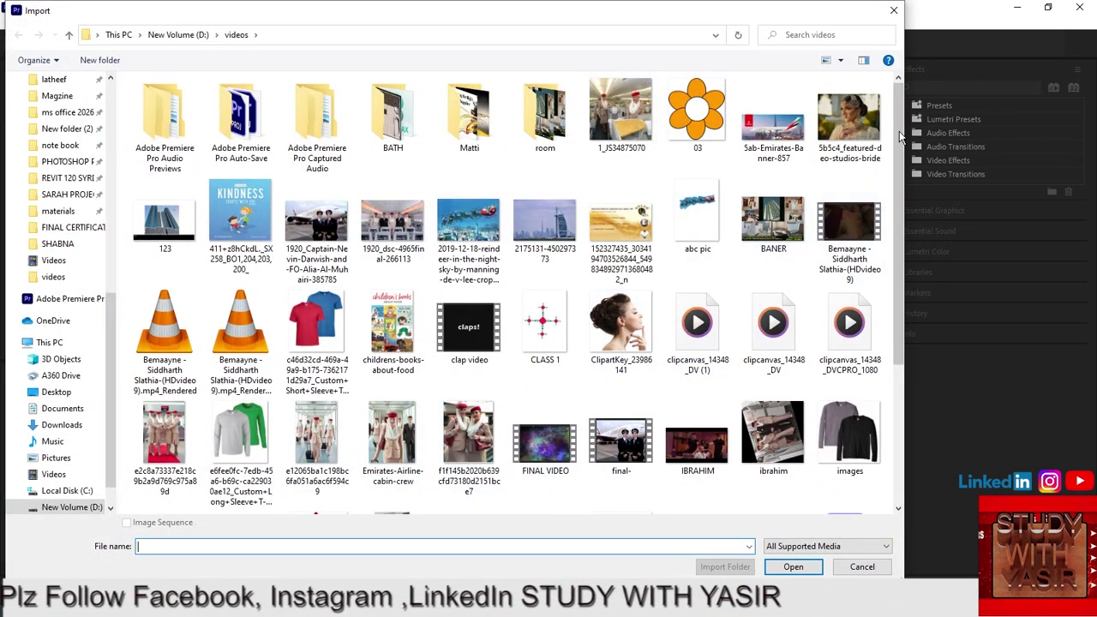
pyautogui.scroll(-1, 896, 141)
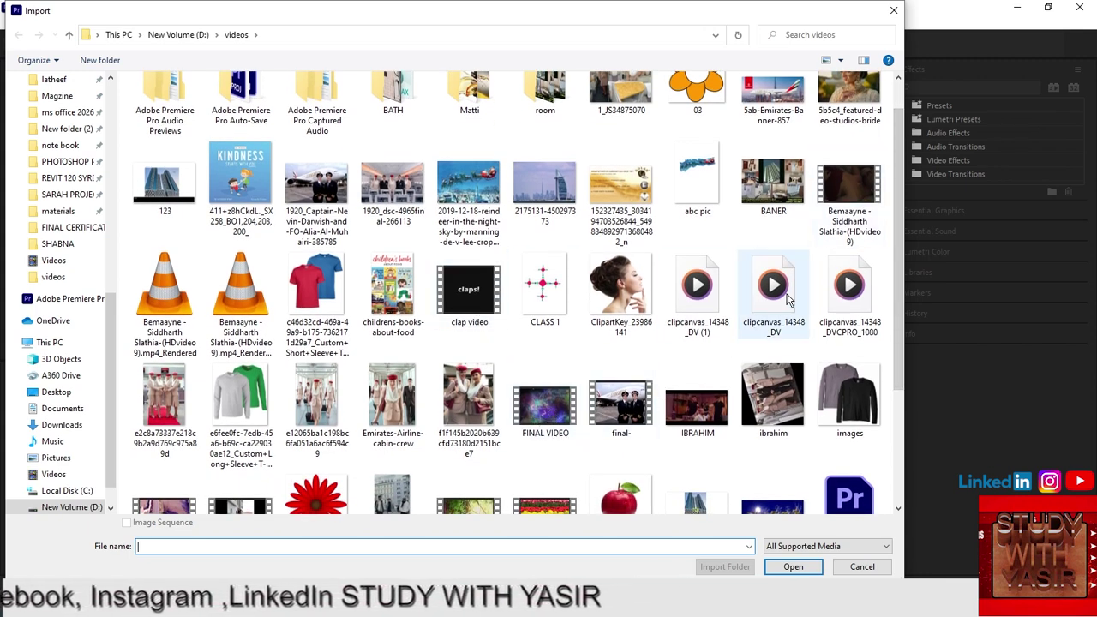
pyautogui.scroll(-2, 898, 257)
pyautogui.click(164, 445)
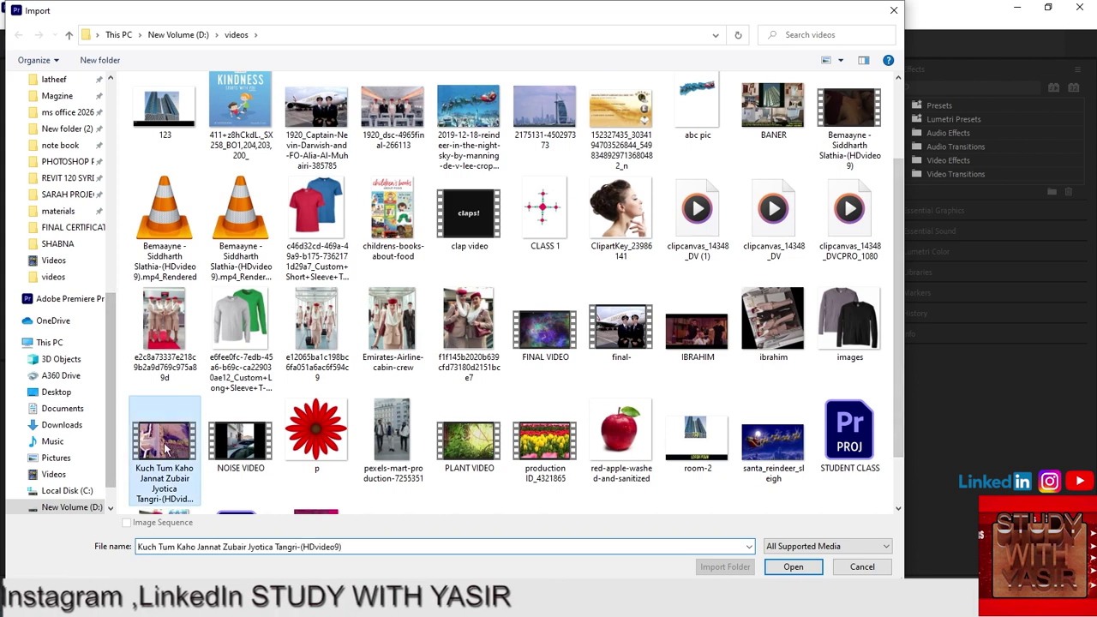
pyautogui.press('Return')
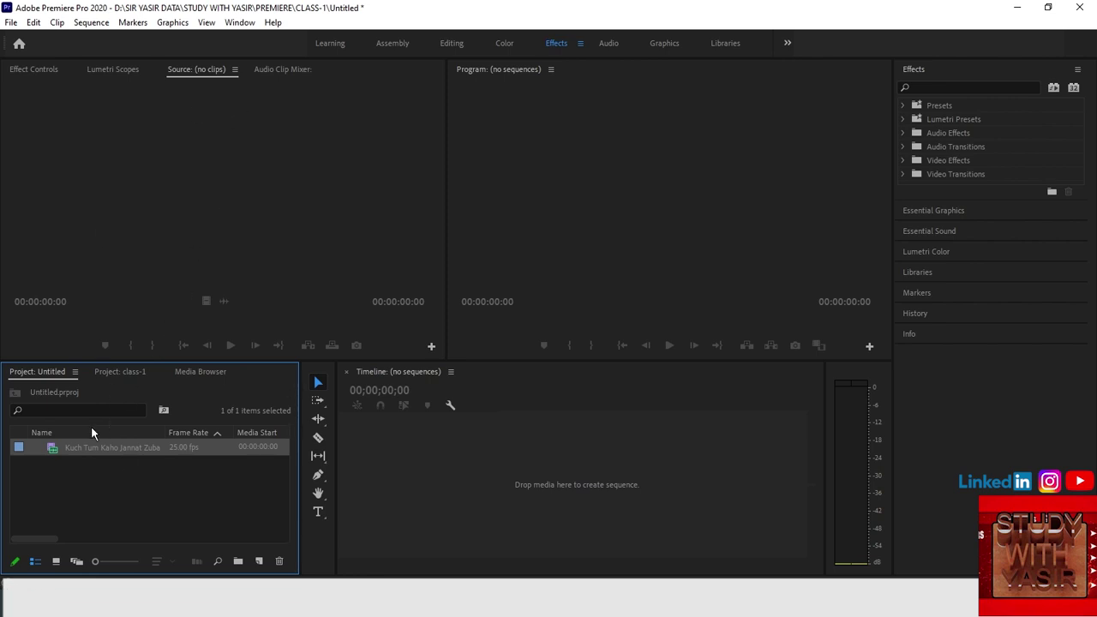
# Load the Kuch Tum Kaho clip in the Source monitor, play it, and replay from 00:00:28:06.
pyautogui.click(78, 485)
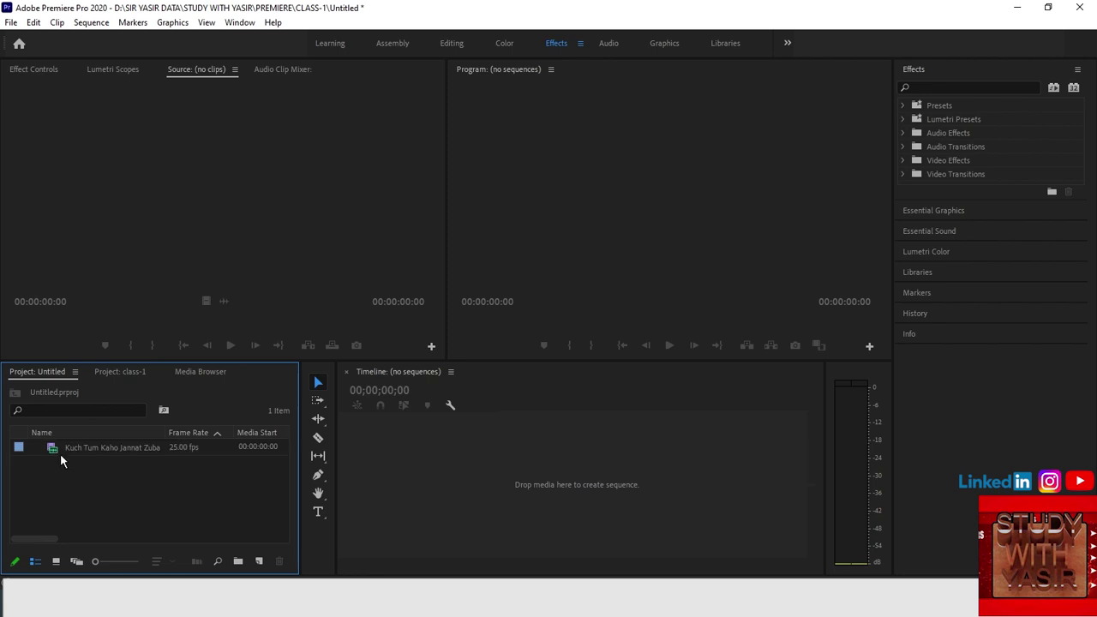
pyautogui.doubleClick(50, 450)
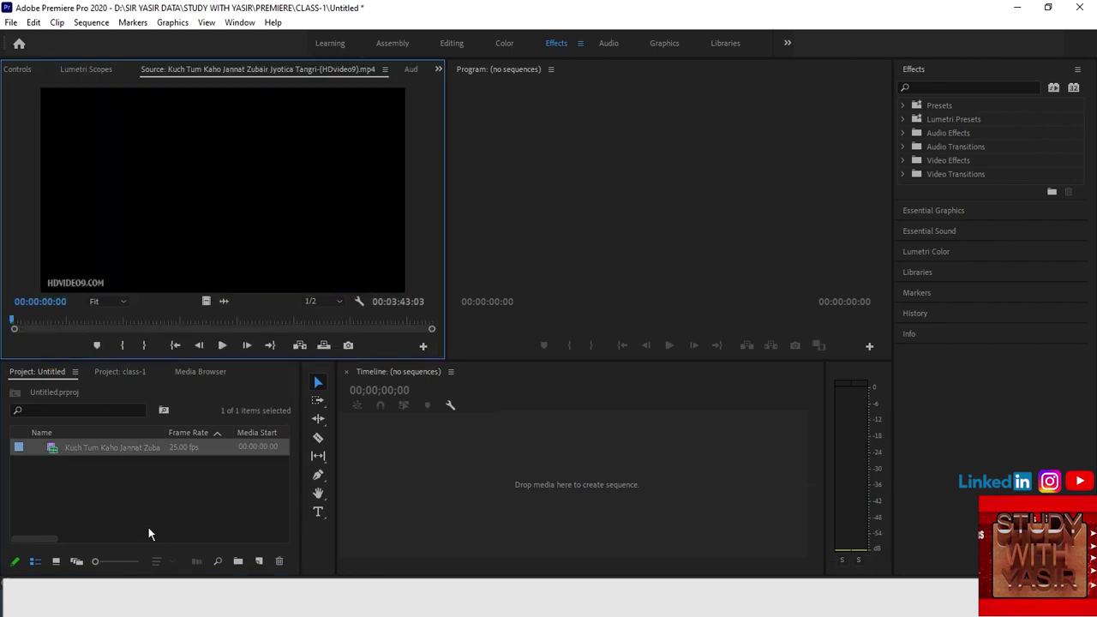
pyautogui.click(222, 345)
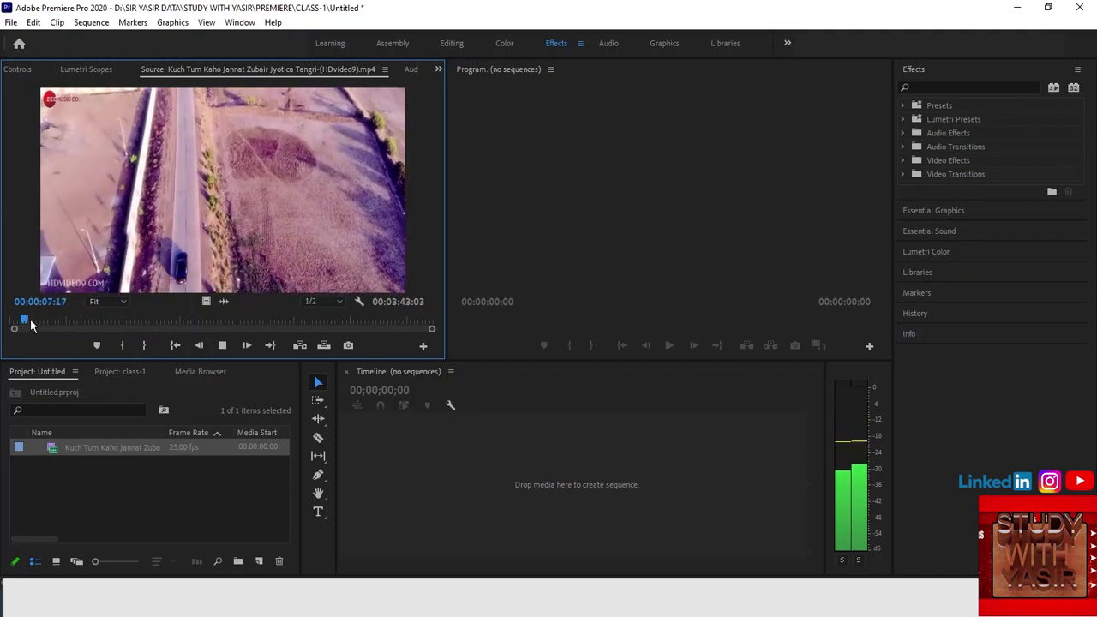
pyautogui.moveTo(24, 321); pyautogui.dragTo(66, 324)
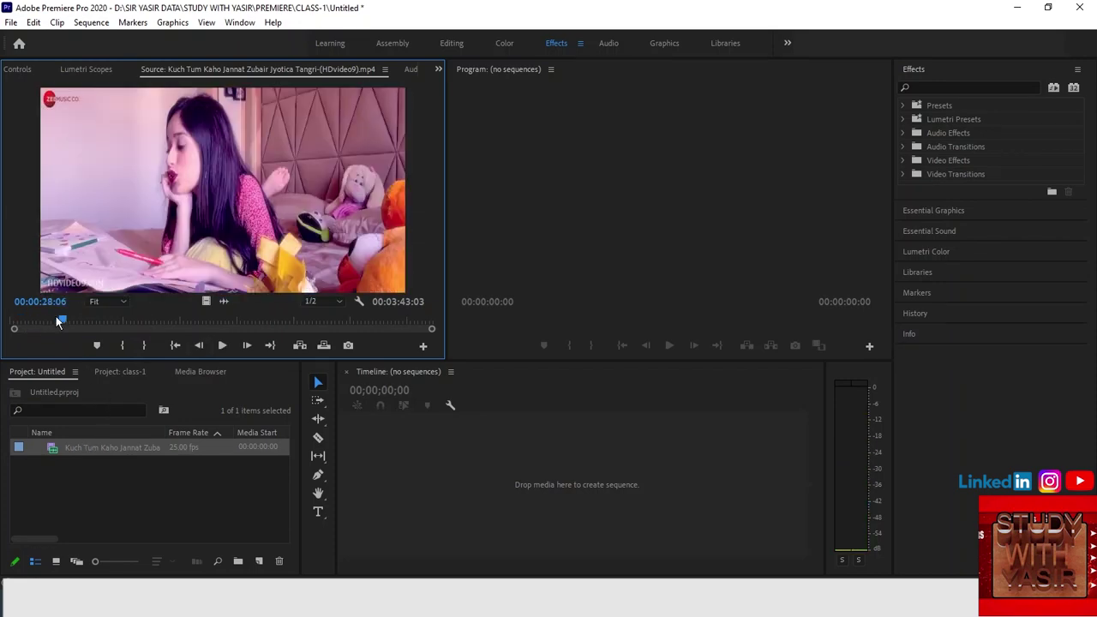
pyautogui.click(221, 345)
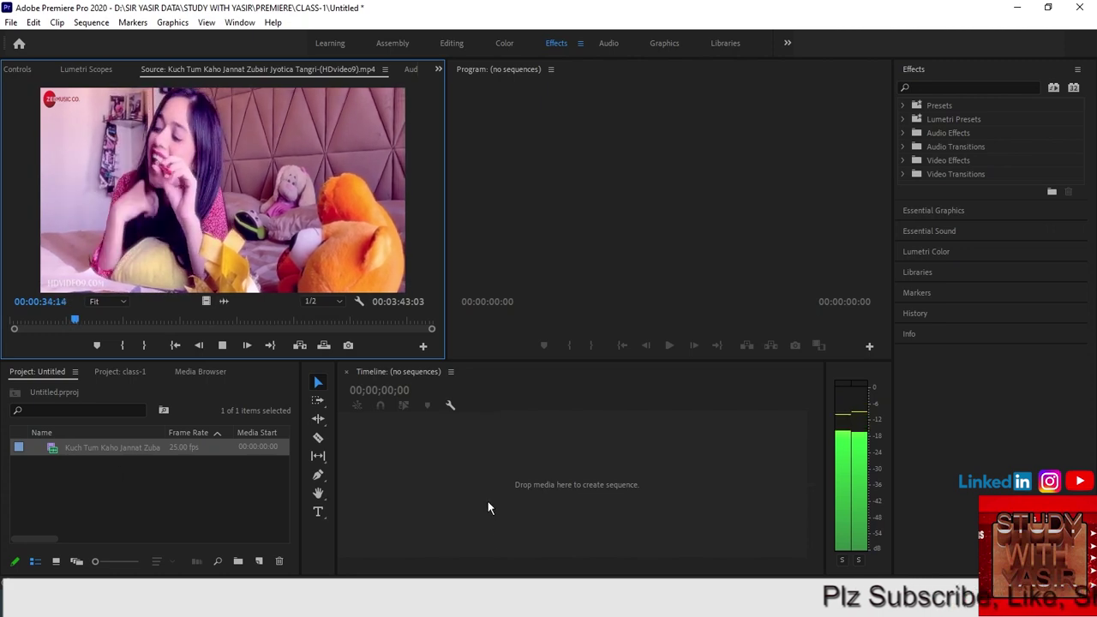
pyautogui.click(98, 445)
# Drop the Kuch Tum Kaho clip onto the empty Timeline, then play the new sequence to about 20 seconds.
pyautogui.moveTo(312, 460); pyautogui.dragTo(414, 477)
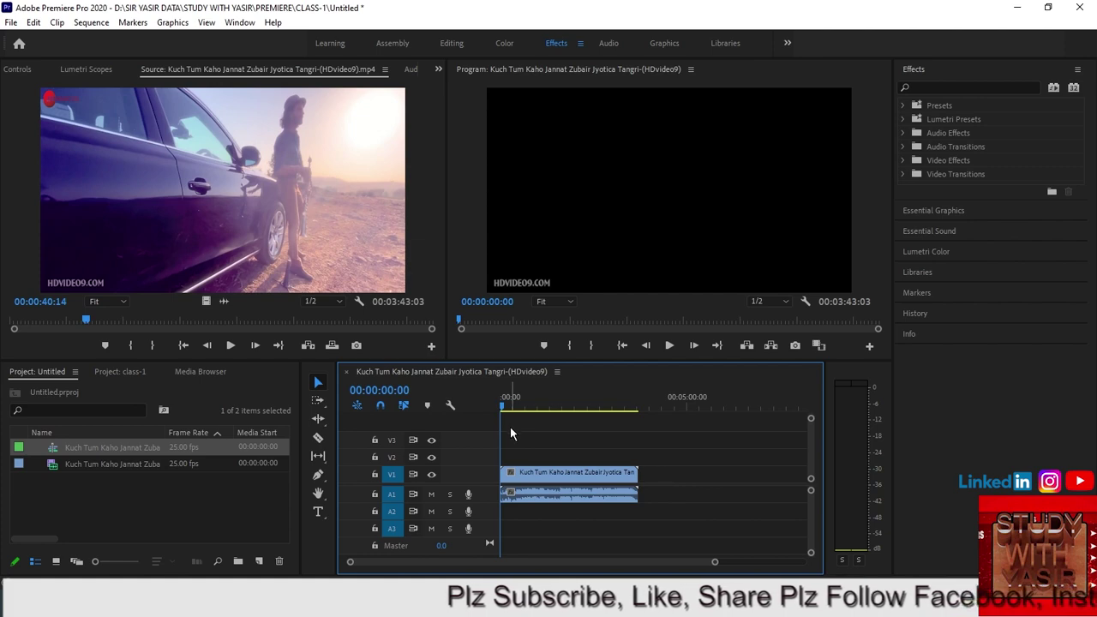
pyautogui.press('space')
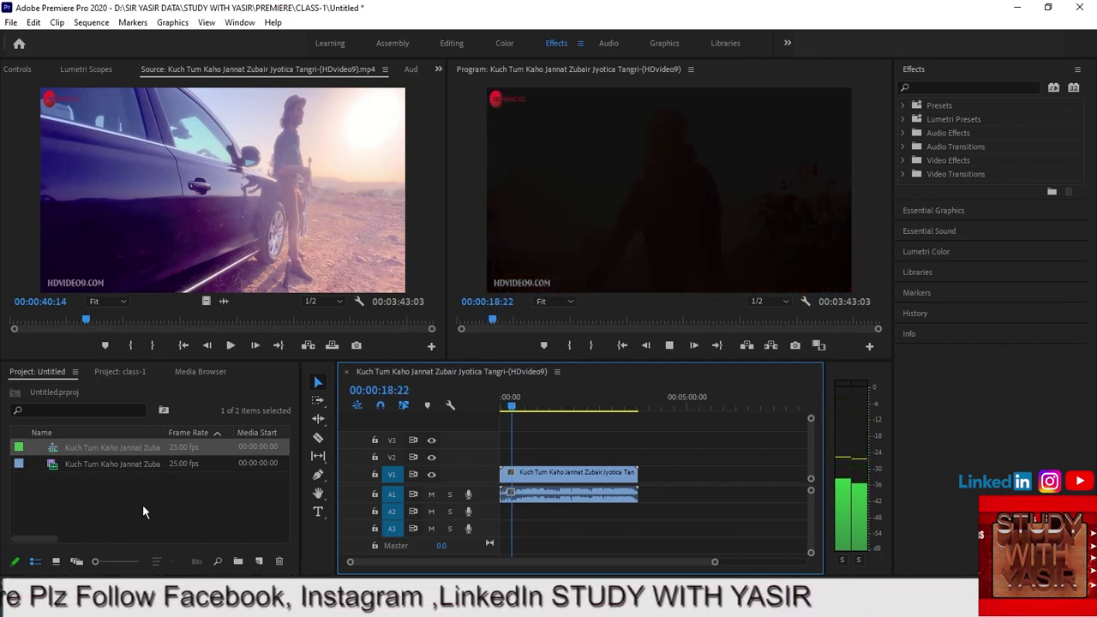
pyautogui.press('space')
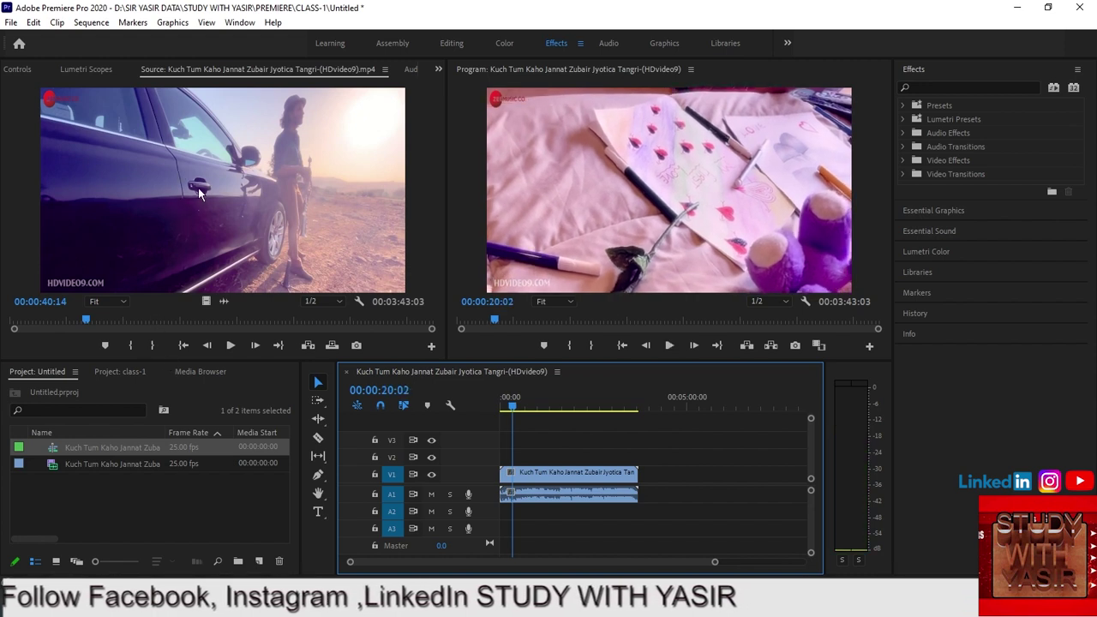